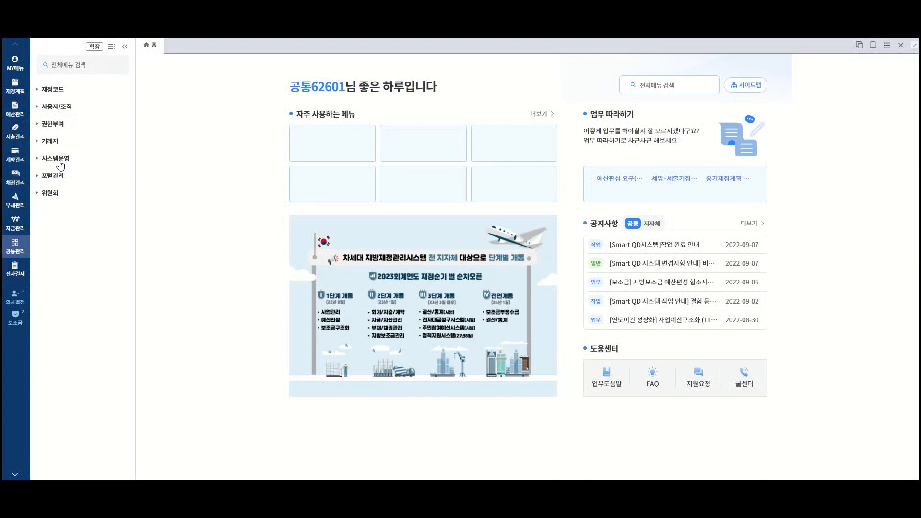
- Open the 회계별업무담당관리 page from the 회계별업무담당 section under 권한부여
{"action": "left_click", "coordinate": [58, 125]}
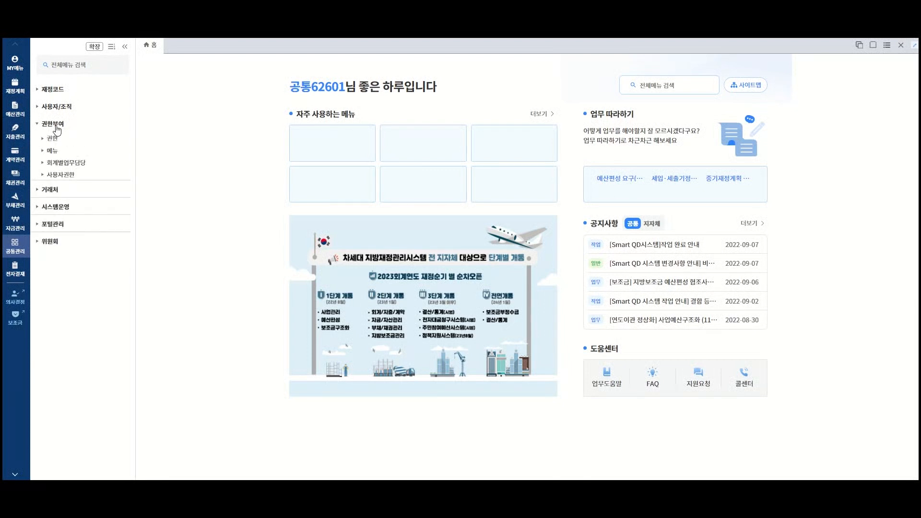
{"action": "left_click", "coordinate": [80, 164]}
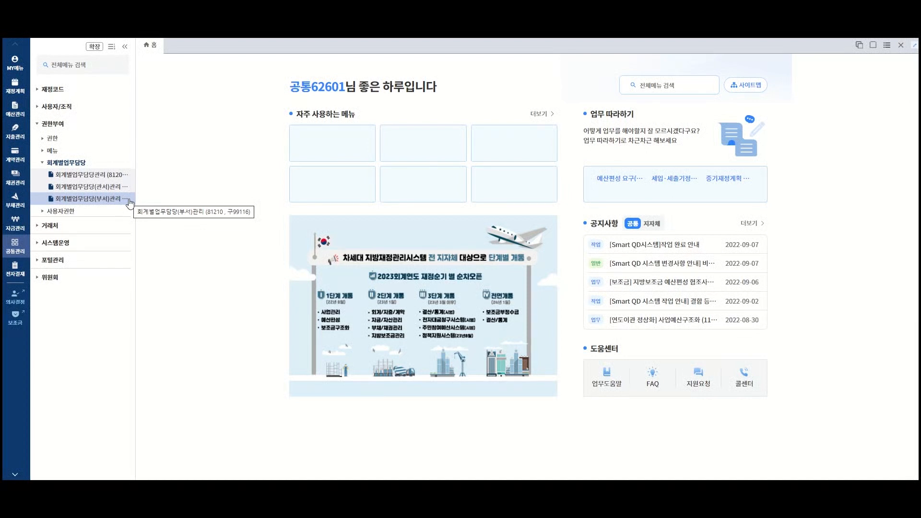
{"action": "left_click", "coordinate": [120, 176]}
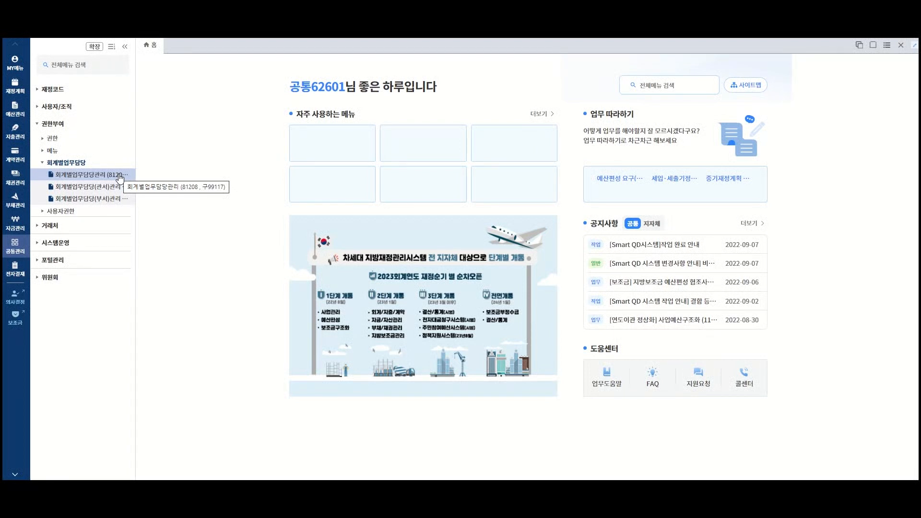
{"action": "left_click", "coordinate": [120, 176]}
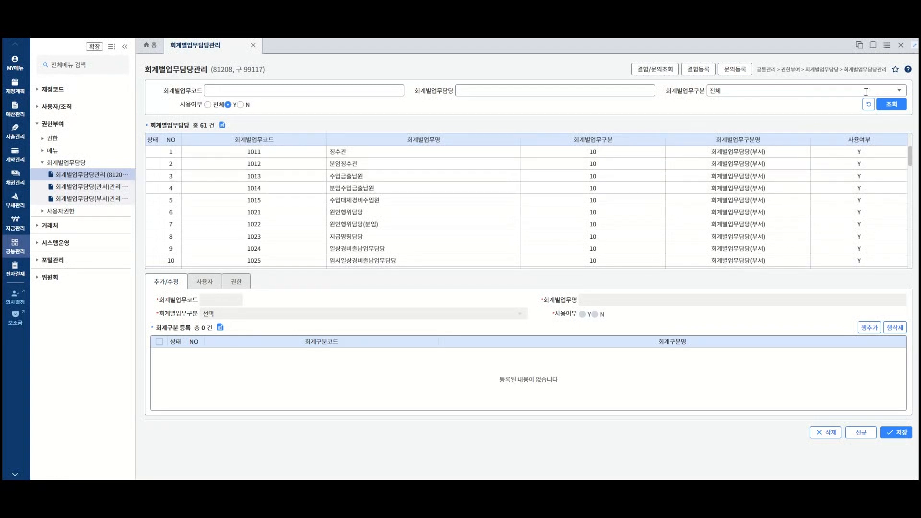
- Query the accounting duty list with 회계별업무구분 set to 회계별업무담당(부서)
{"action": "left_click", "coordinate": [903, 92]}
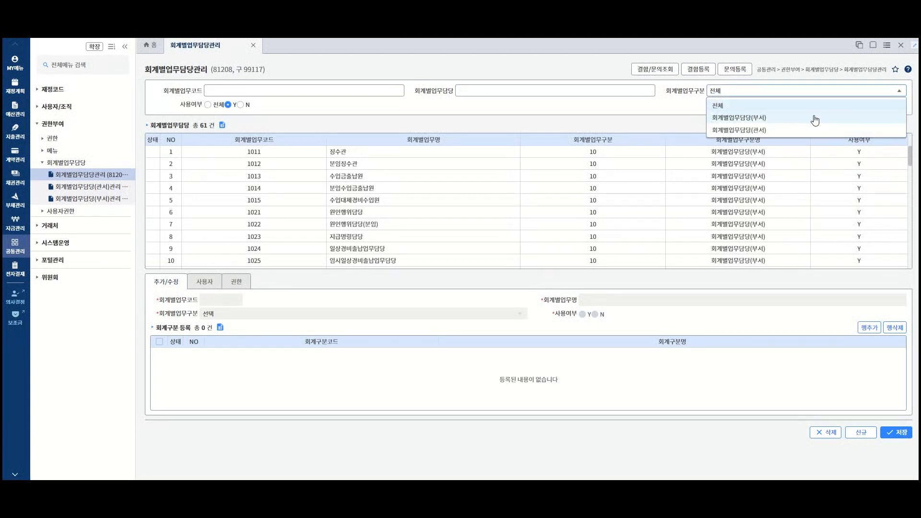
{"action": "left_click", "coordinate": [814, 120]}
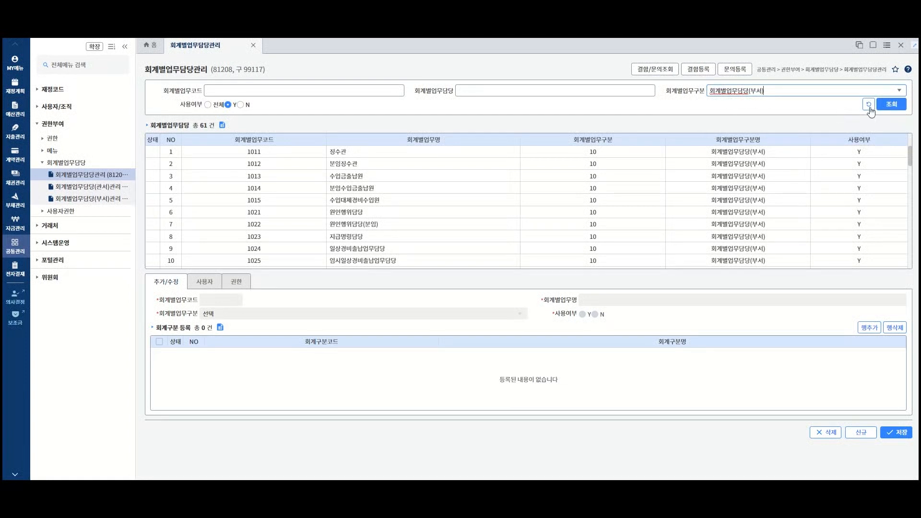
{"action": "left_click", "coordinate": [891, 104]}
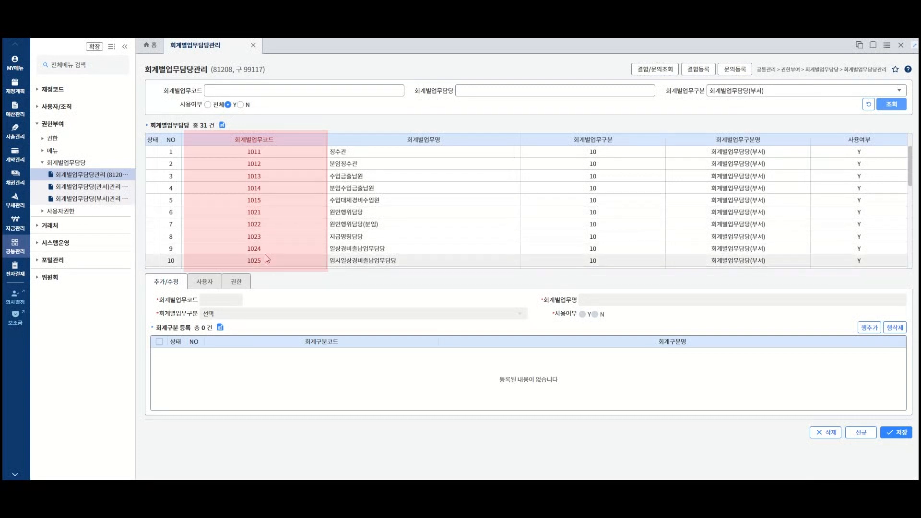
- Query the accounting duty list with 회계별업무구분 set to 회계별업무담당(관서)
{"action": "left_click", "coordinate": [900, 92]}
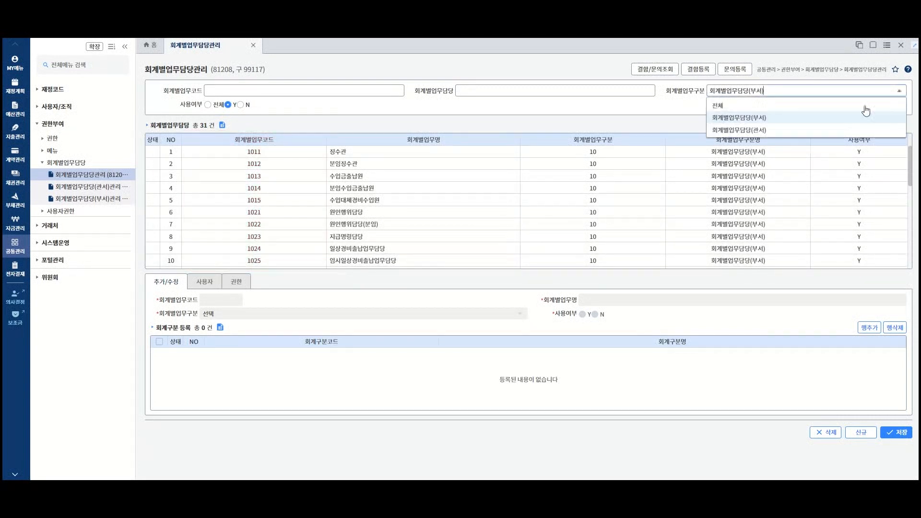
{"action": "left_click", "coordinate": [797, 133]}
{"action": "left_click", "coordinate": [892, 105]}
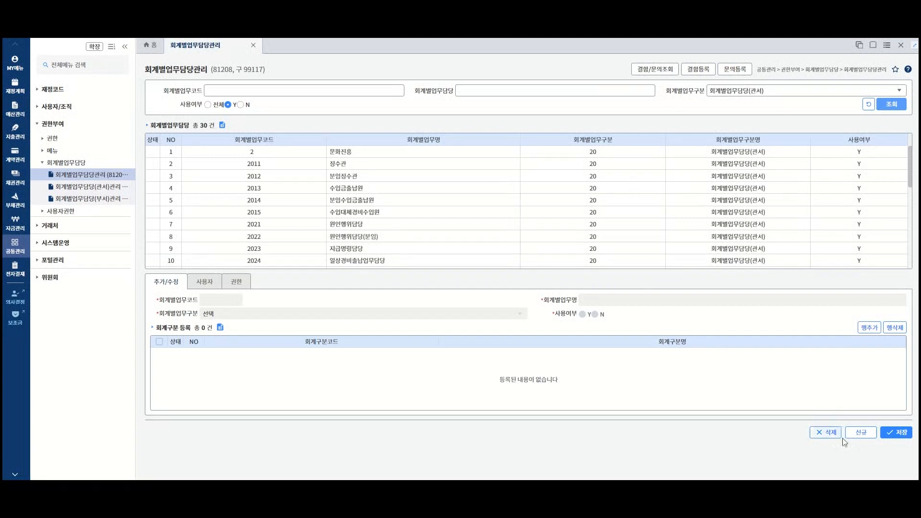
- Create a new accounting duty entry with 회계별업무코드 2075 and 회계별업무구분 회계별업무담당(관서)
{"action": "left_click", "coordinate": [859, 433]}
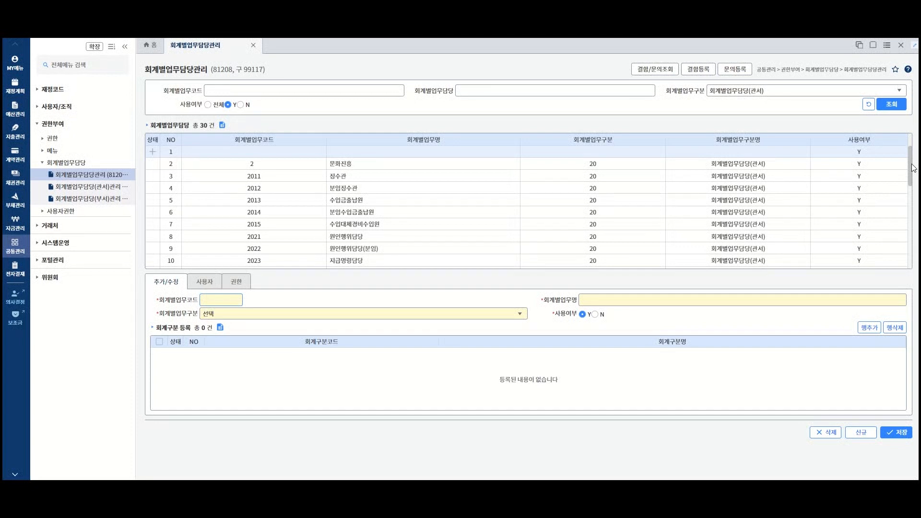
{"action": "left_click_drag", "start_coordinate": [913, 168], "coordinate": [916, 267]}
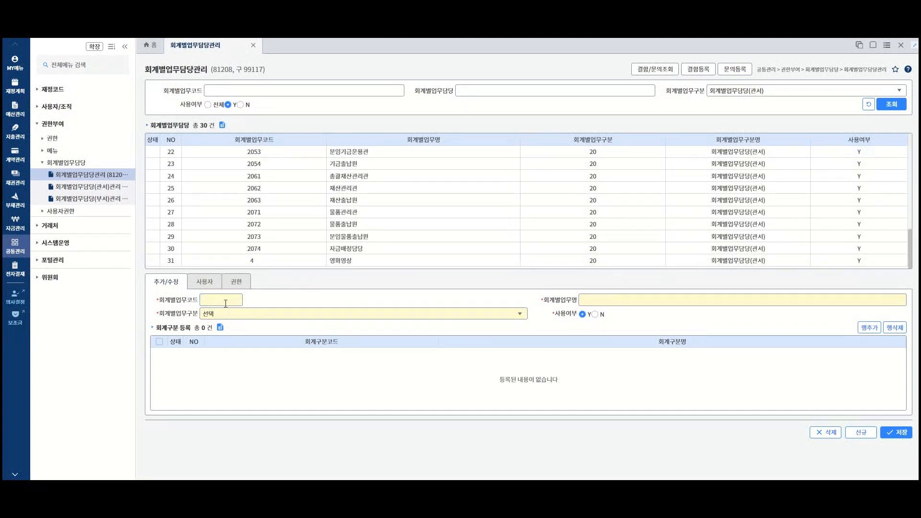
{"action": "type", "text": "2075"}
{"action": "left_click", "coordinate": [519, 314]}
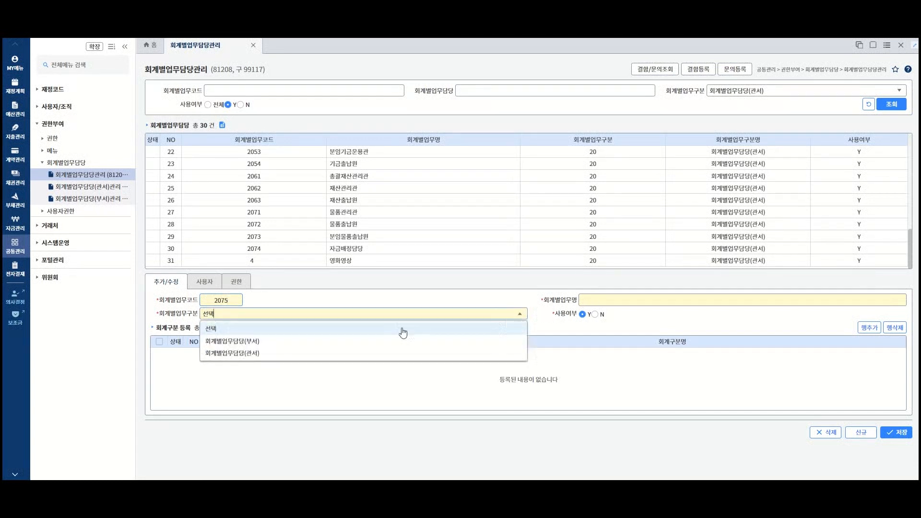
{"action": "left_click", "coordinate": [286, 354]}
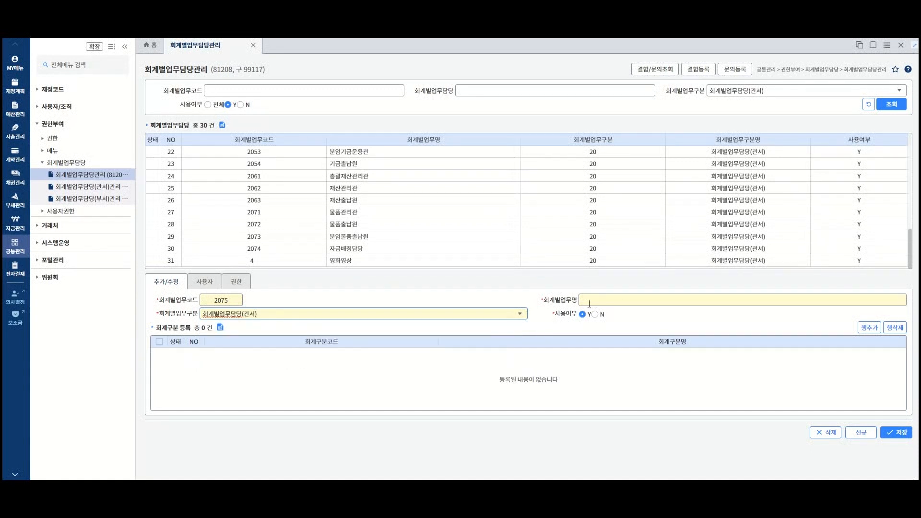
- Name the new duty 테스트_업무담당 and set its 사용여부 to Y
{"action": "left_click", "coordinate": [627, 300]}
{"action": "type", "text": "테스트"}
{"action": "type", "text": "_업ㅁ"}
{"action": "type", "text": "담당"}
{"action": "left_click", "coordinate": [583, 314]}
- Add a row to the duty's 회계구분 등록 list and choose 남북교류협력기금 as its 회계구분명
{"action": "left_click", "coordinate": [865, 330]}
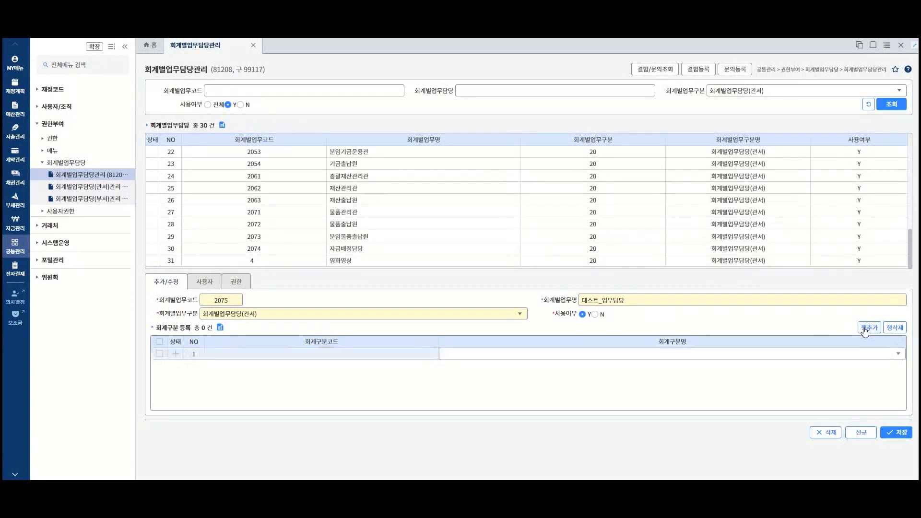
{"action": "left_click", "coordinate": [899, 354]}
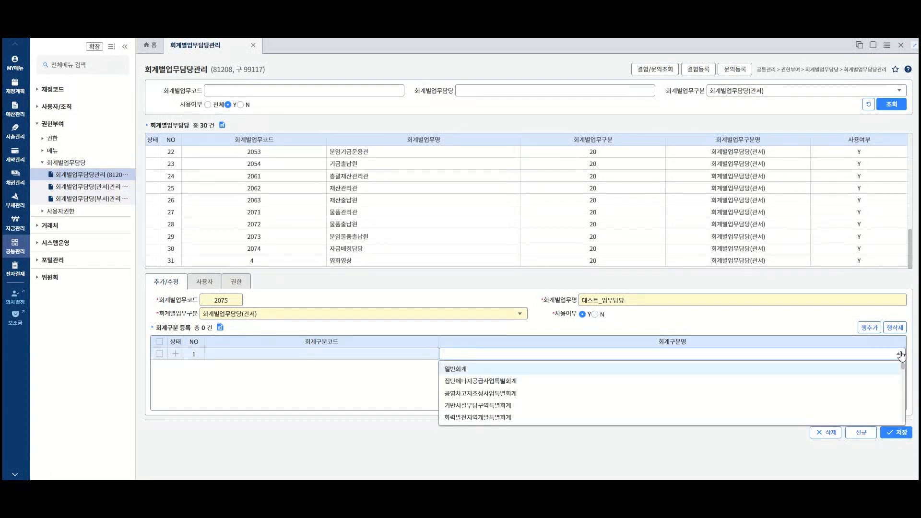
{"action": "scroll", "coordinate": [881, 368], "scroll_direction": "down", "scroll_amount": 3}
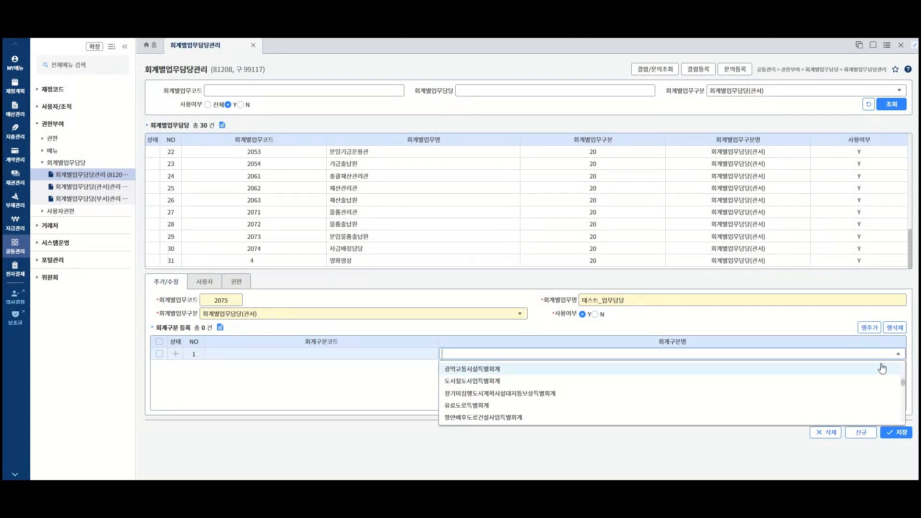
{"action": "scroll", "coordinate": [881, 368], "scroll_direction": "down", "scroll_amount": 2}
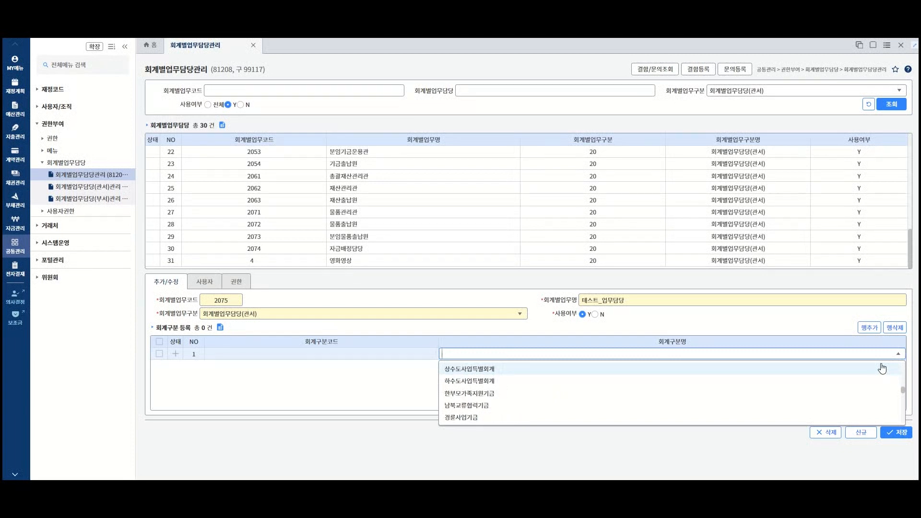
{"action": "left_click", "coordinate": [479, 406]}
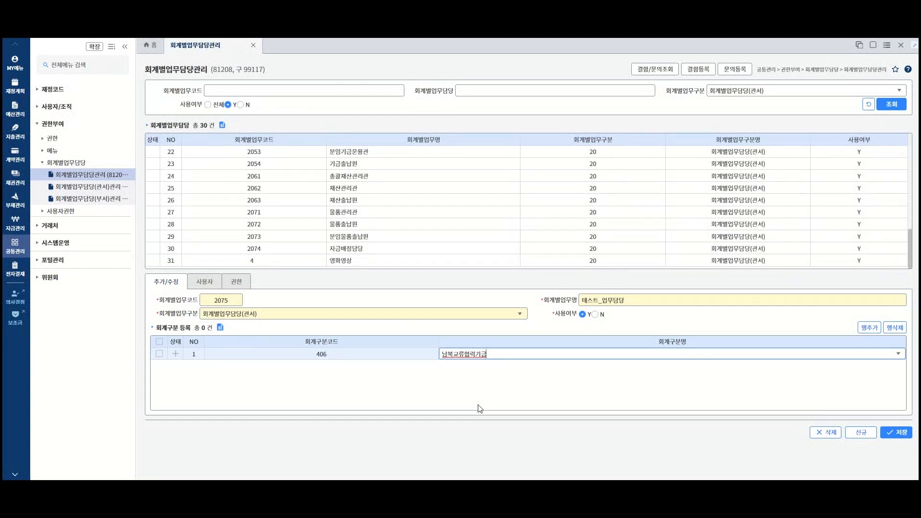
- Save the new accounting duty entry and locate it in the duty list
{"action": "left_click", "coordinate": [898, 434]}
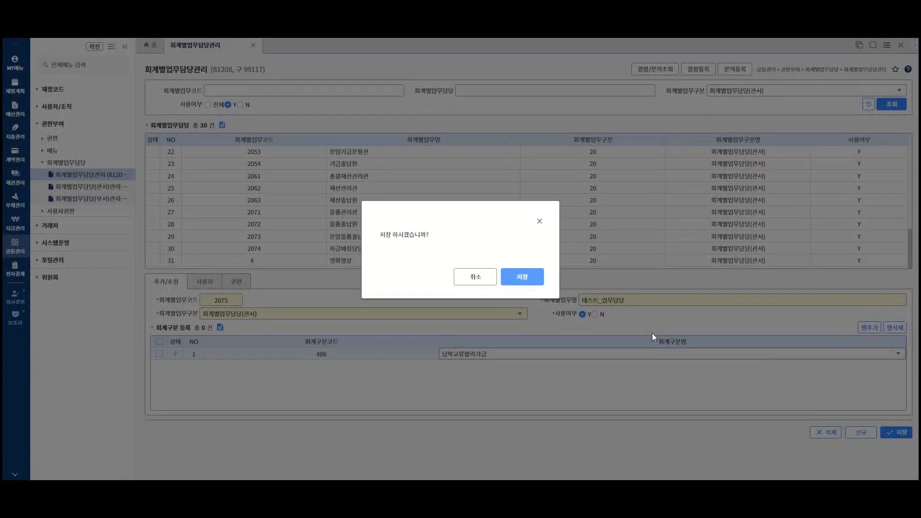
{"action": "left_click", "coordinate": [538, 282]}
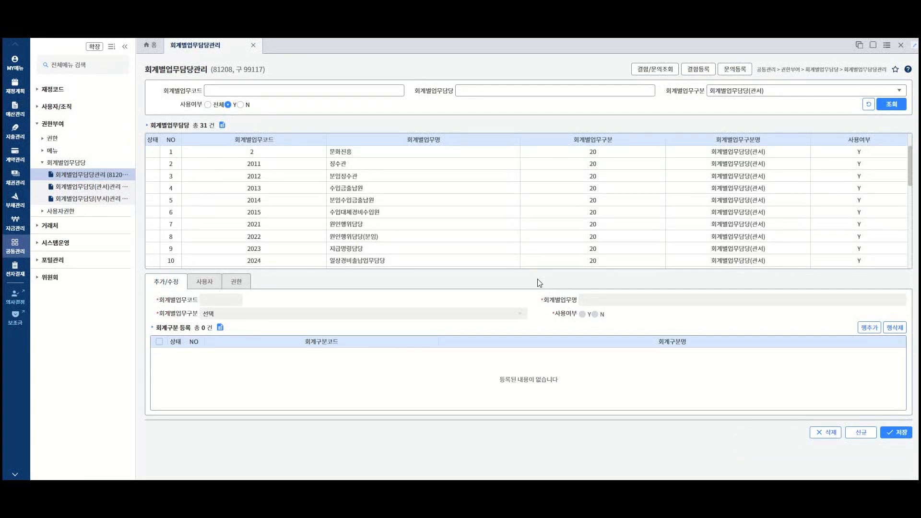
{"action": "left_click_drag", "start_coordinate": [911, 170], "coordinate": [912, 269]}
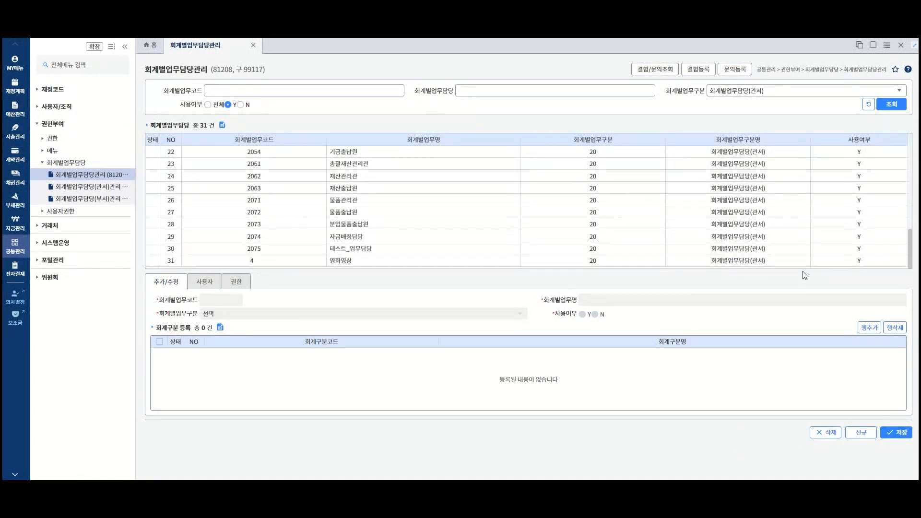
- Review the saved 테스트_업무담당 entry's details and users, then the users assigned to 자금배정담당 (2074)
{"action": "left_click", "coordinate": [407, 254]}
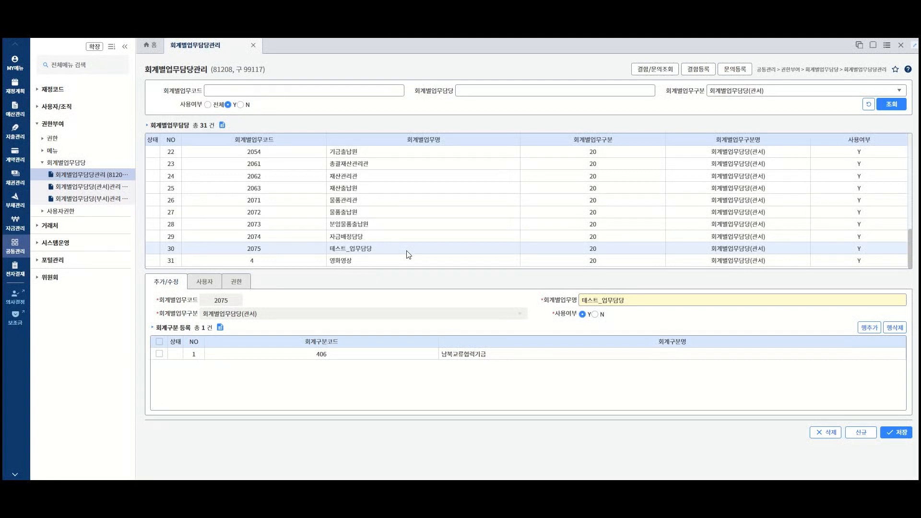
{"action": "left_click", "coordinate": [206, 282]}
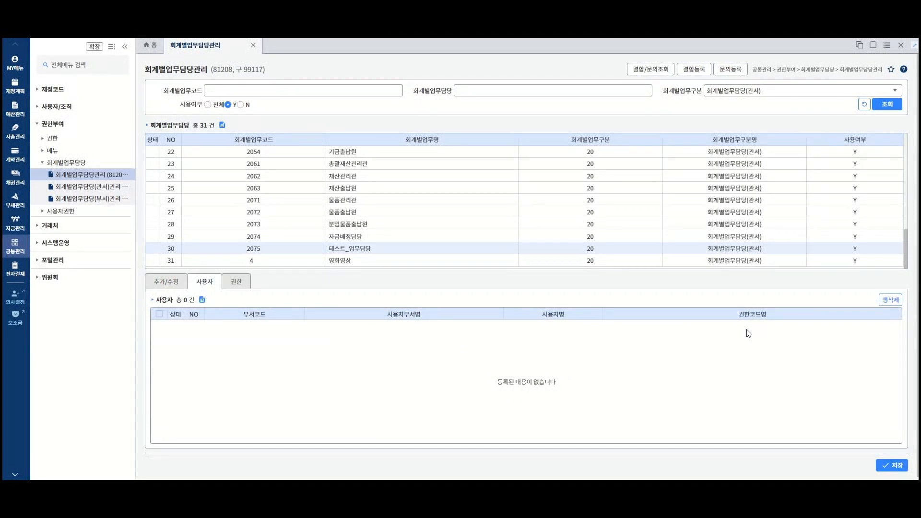
{"action": "left_click", "coordinate": [528, 235]}
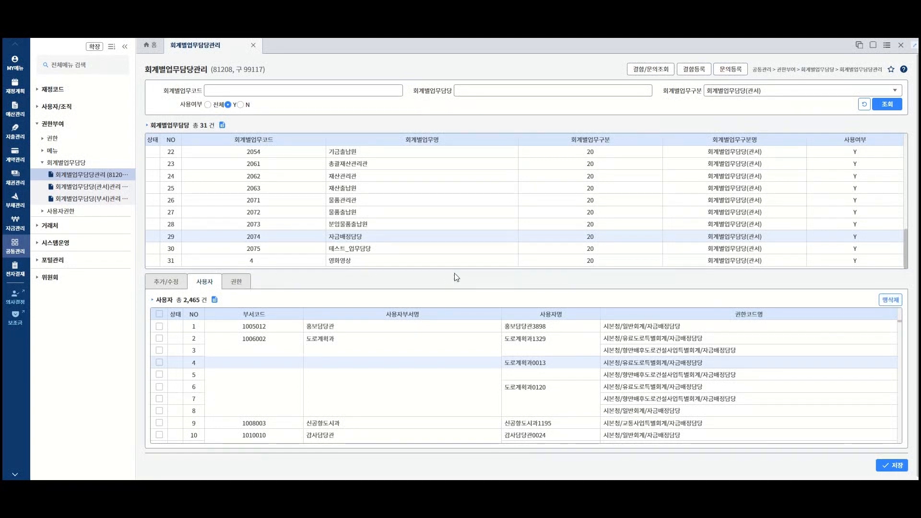
- Assign the 자산관리자 permission (AM001) to the 자금배정담당 duty (2074)
{"action": "left_click", "coordinate": [243, 286]}
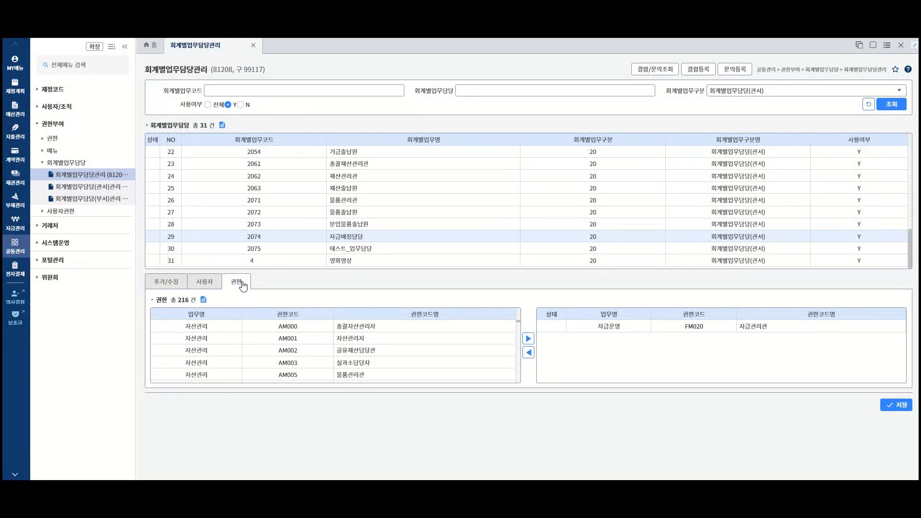
{"action": "left_click", "coordinate": [355, 359], "text": "ctrl"}
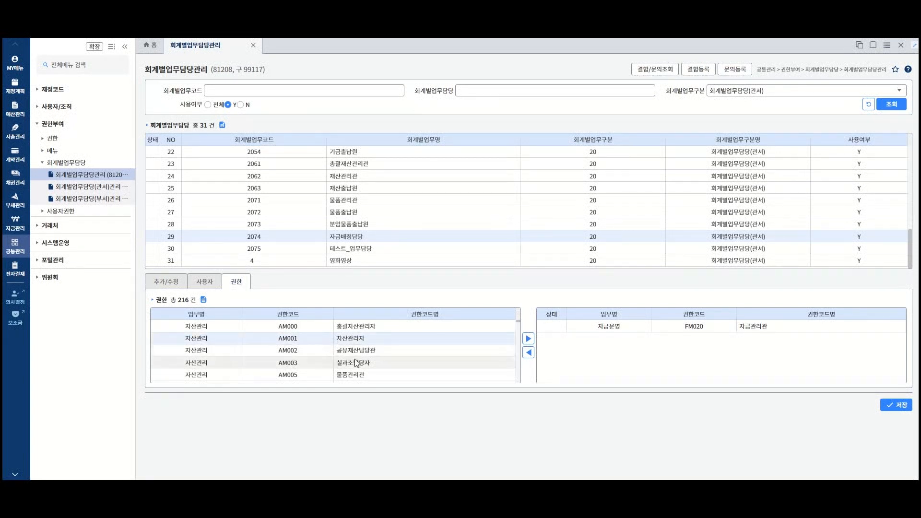
{"action": "left_click", "coordinate": [528, 339]}
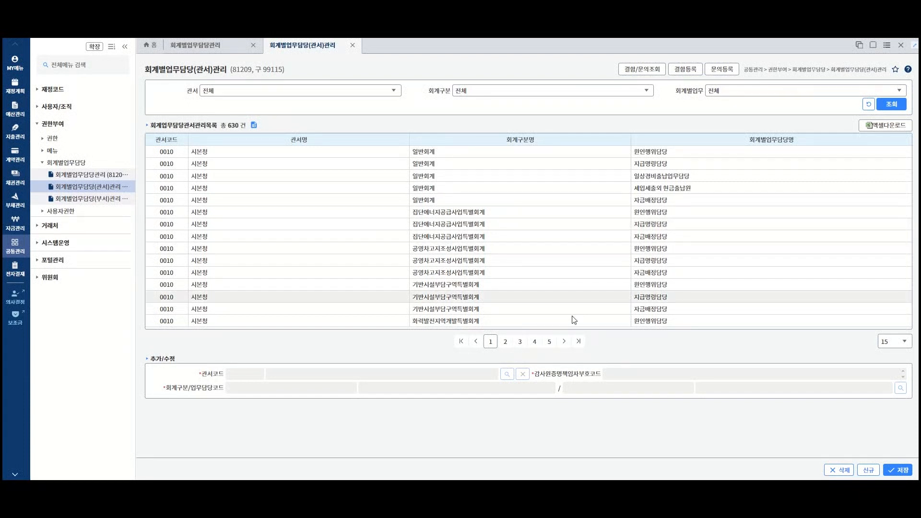
- Create a new office duty entry for 관서 0010 시본청 with 감사원증명책임자부호코드 1
{"action": "left_click", "coordinate": [868, 470]}
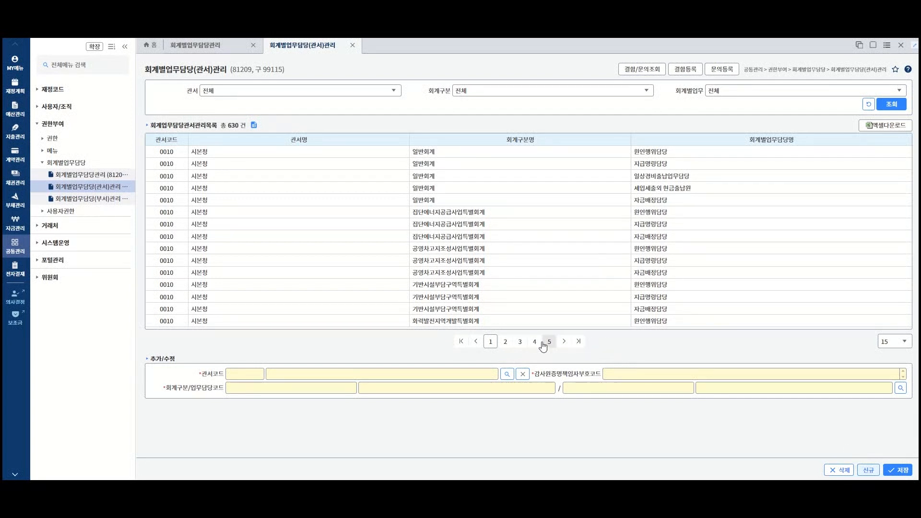
{"action": "left_click", "coordinate": [509, 374]}
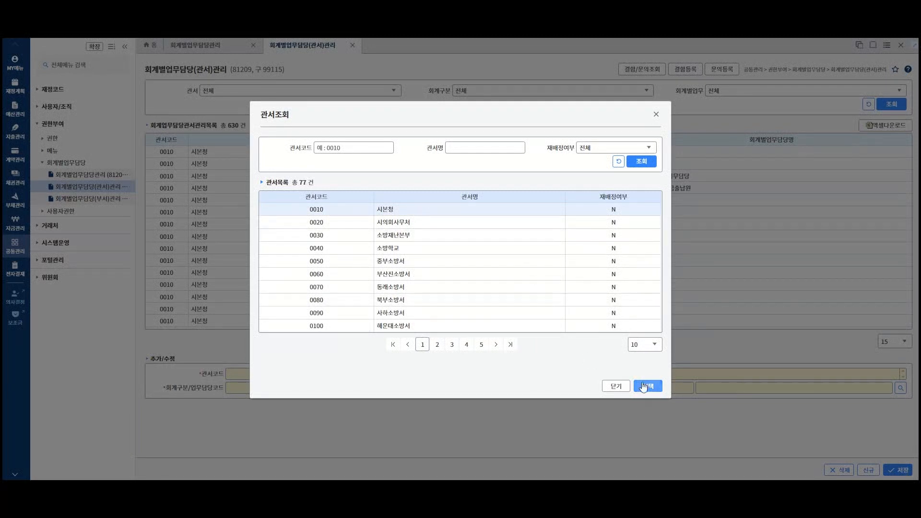
{"action": "left_click", "coordinate": [648, 386]}
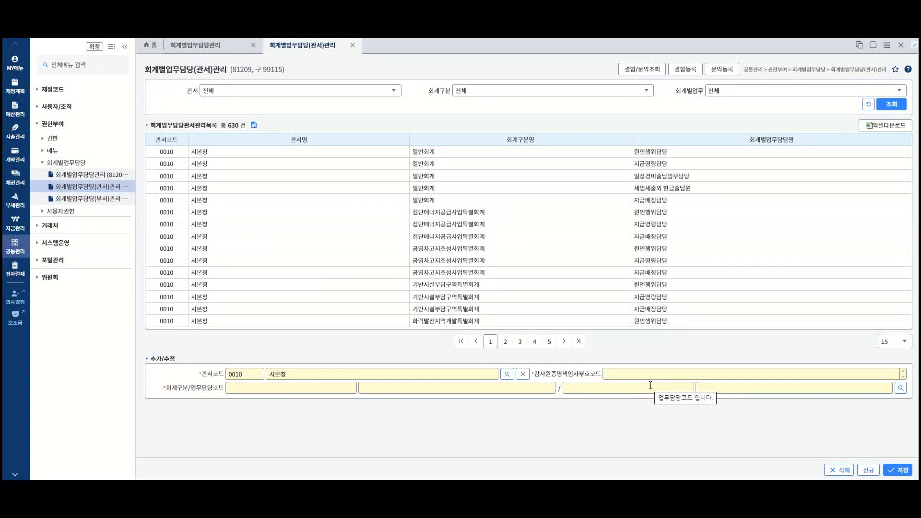
{"action": "left_click", "coordinate": [759, 373]}
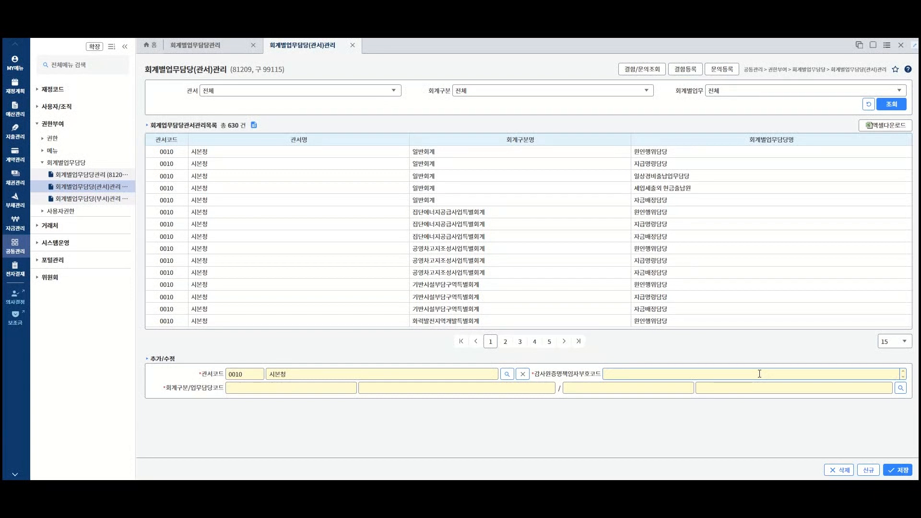
{"action": "type", "text": "1"}
- Assign the 분임징수관 duty (2012) under 일반회계 (100) to the new 시본청 office entry
{"action": "left_click", "coordinate": [898, 389]}
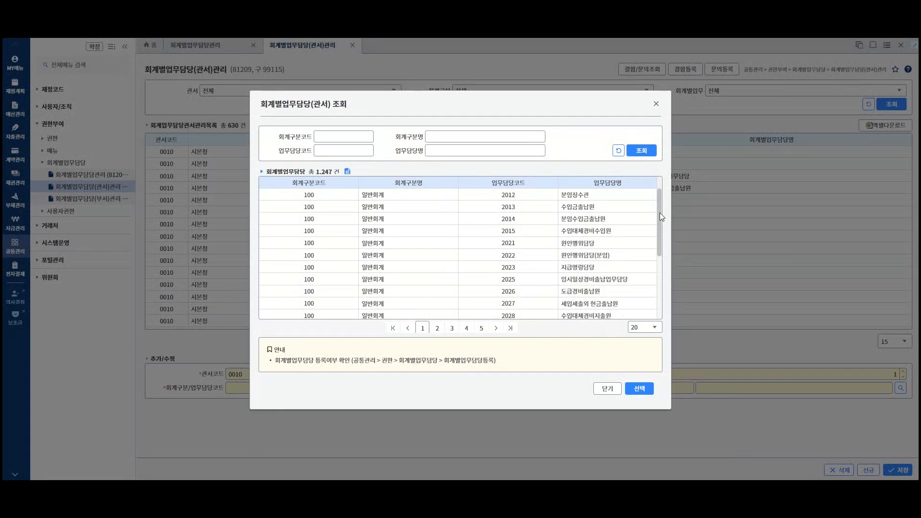
{"action": "scroll", "coordinate": [657, 212], "scroll_direction": "down", "scroll_amount": 2}
{"action": "scroll", "coordinate": [668, 277], "scroll_direction": "down", "scroll_amount": 1}
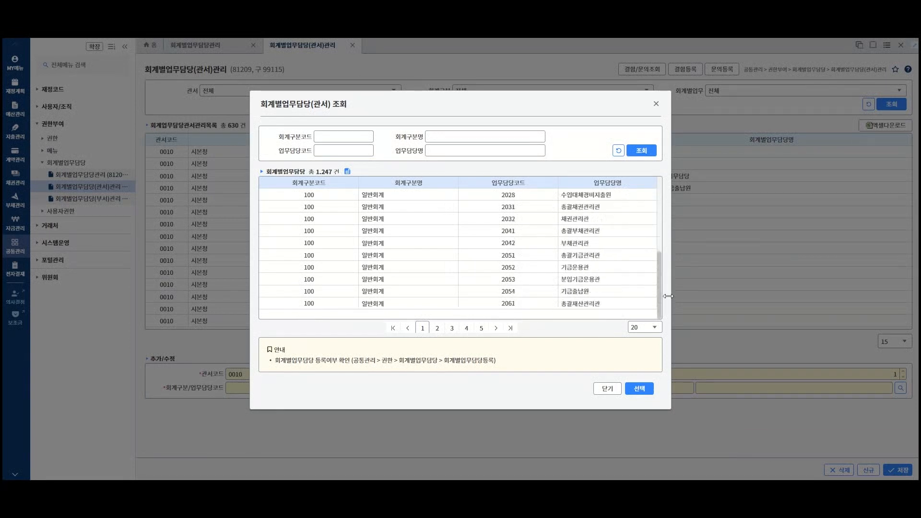
{"action": "scroll", "coordinate": [663, 217], "scroll_direction": "up", "scroll_amount": 3}
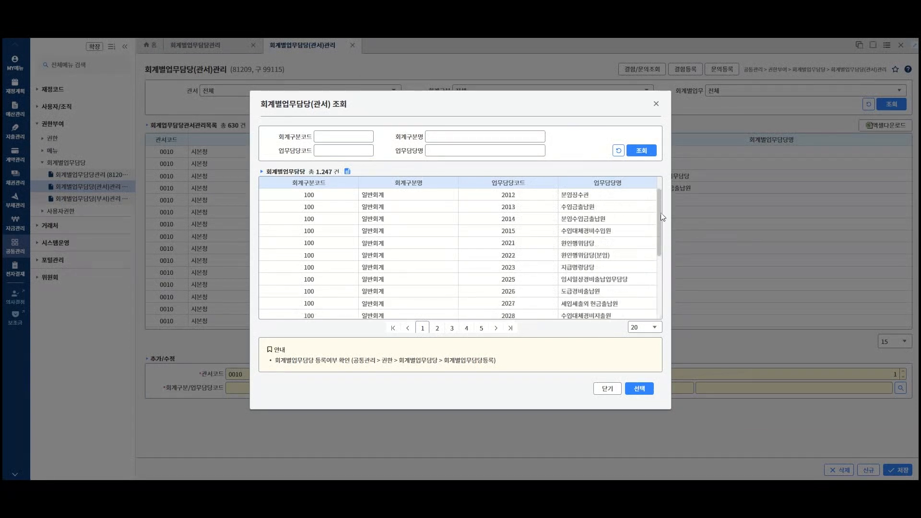
{"action": "left_click_drag", "start_coordinate": [658, 199], "coordinate": [668, 221]}
{"action": "scroll", "coordinate": [610, 235], "scroll_direction": "up", "scroll_amount": 1}
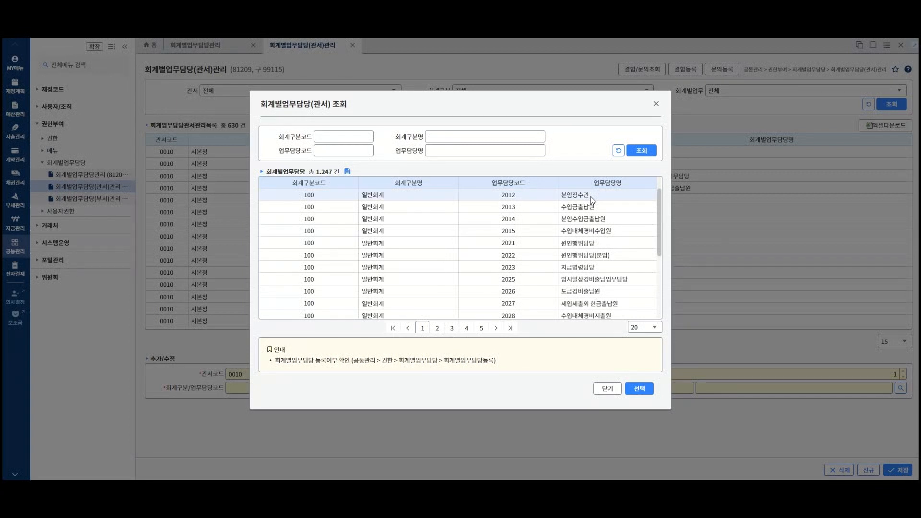
{"action": "left_click", "coordinate": [641, 390]}
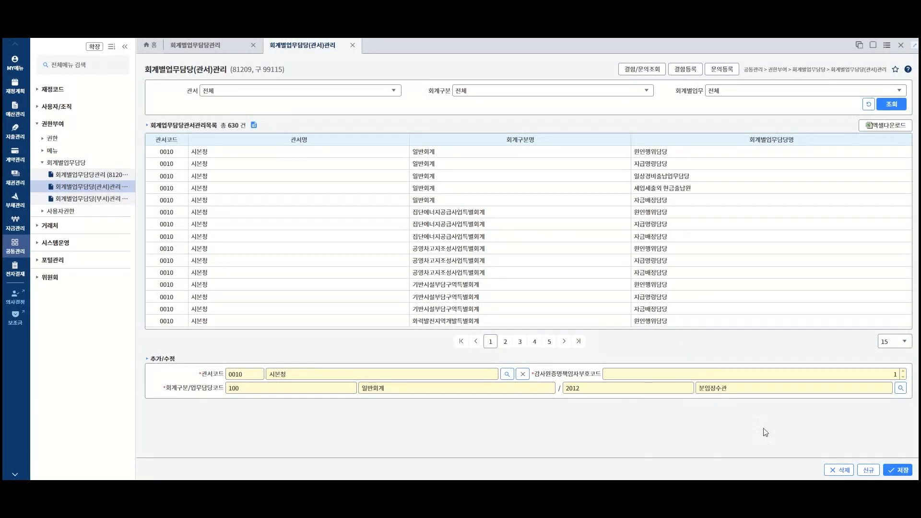
- Save the new 시본청 office duty entry, refresh the office duty list and open the 분임징수관 record
{"action": "left_click", "coordinate": [894, 472]}
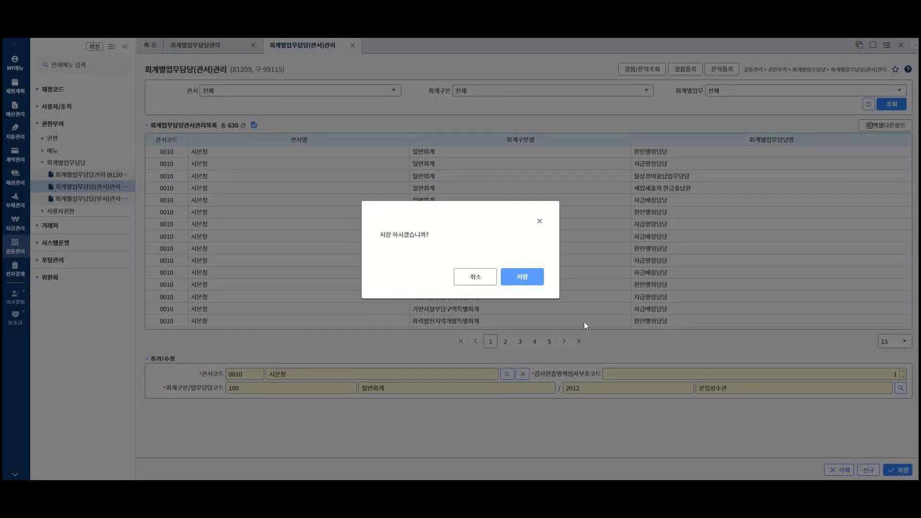
{"action": "left_click", "coordinate": [523, 281]}
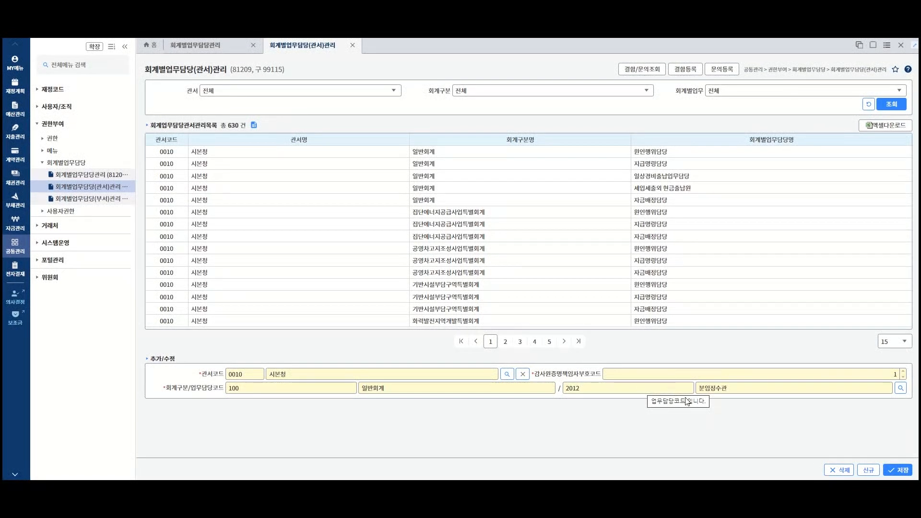
{"action": "left_click", "coordinate": [894, 471]}
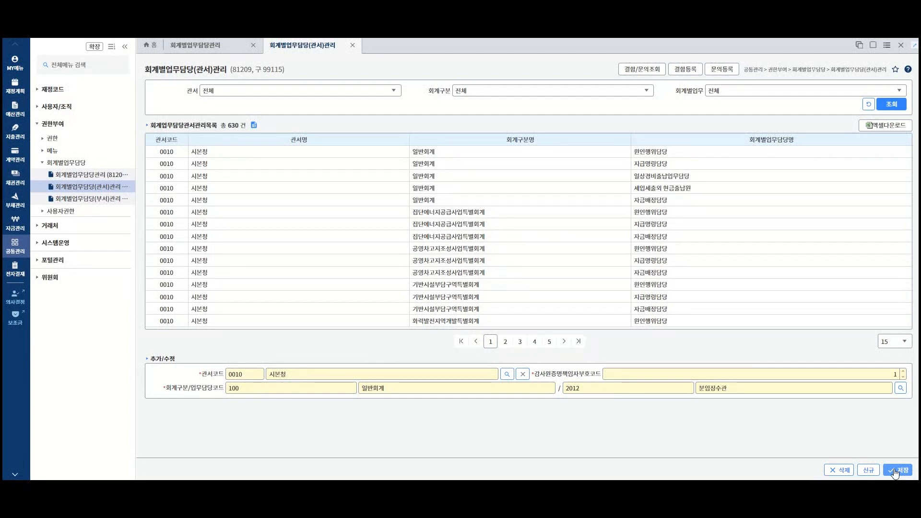
{"action": "left_click", "coordinate": [897, 106]}
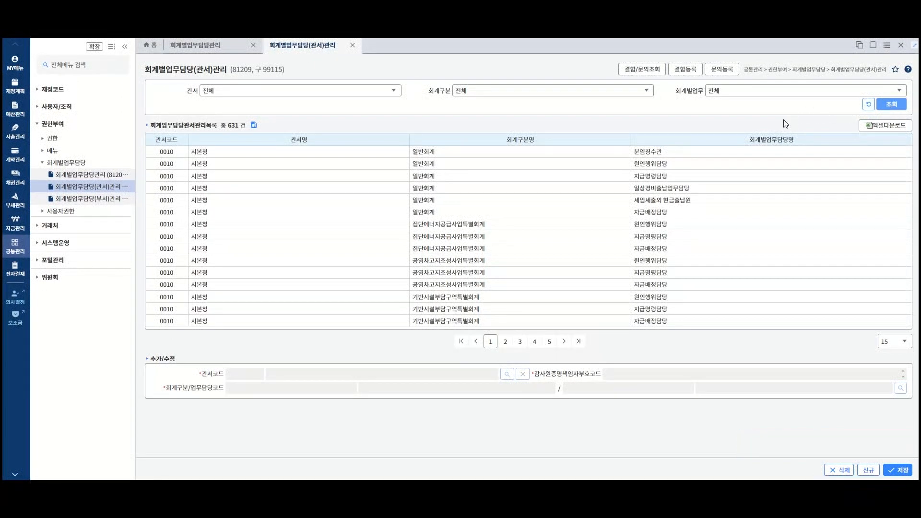
{"action": "left_click", "coordinate": [651, 154]}
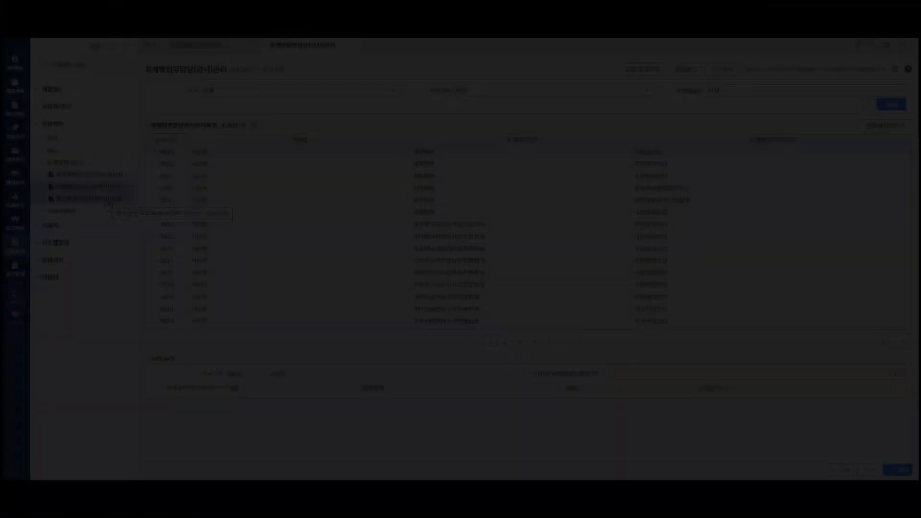
- In 회계별업무담당(부서)관리, start a new department duty entry for department 1025010 기획담당관
{"action": "left_click", "coordinate": [106, 199]}
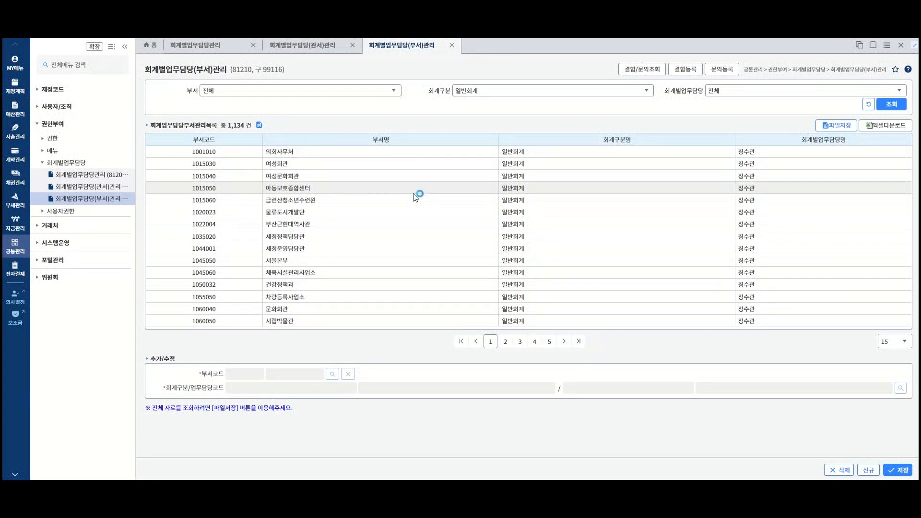
{"action": "left_click", "coordinate": [507, 212]}
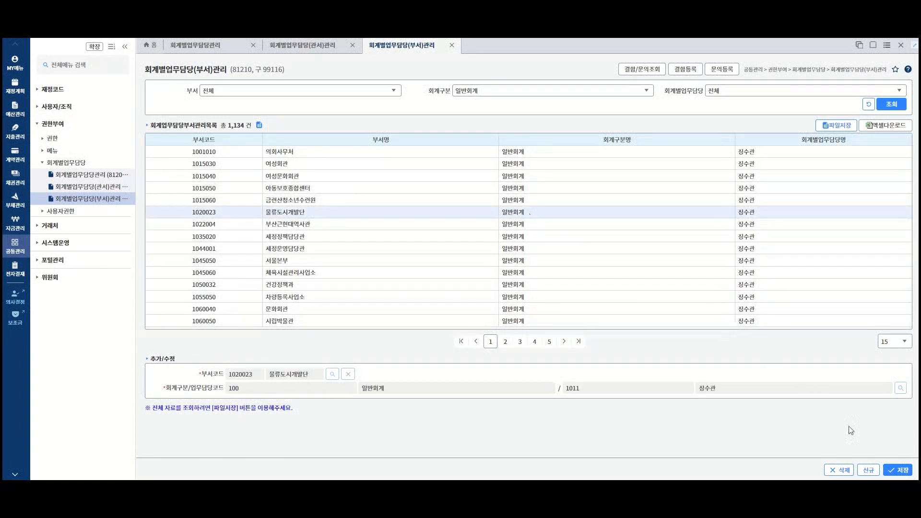
{"action": "left_click", "coordinate": [873, 472]}
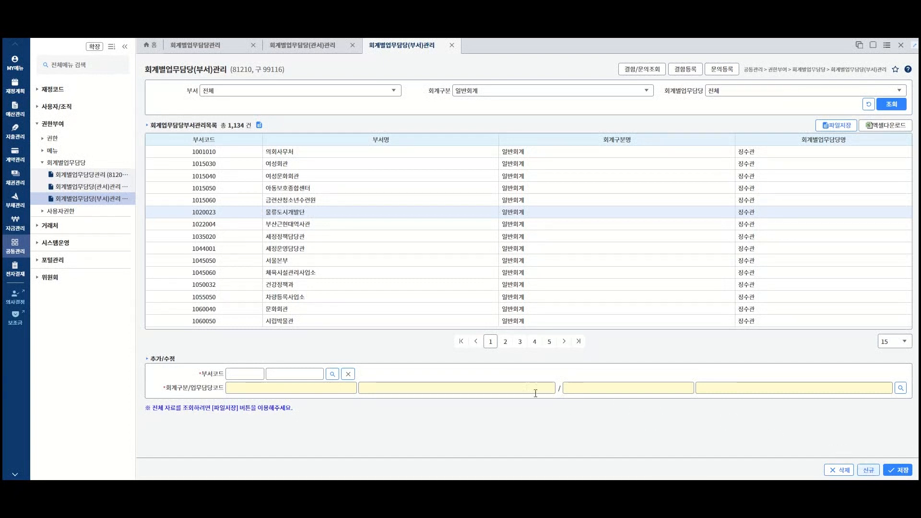
{"action": "left_click", "coordinate": [332, 374]}
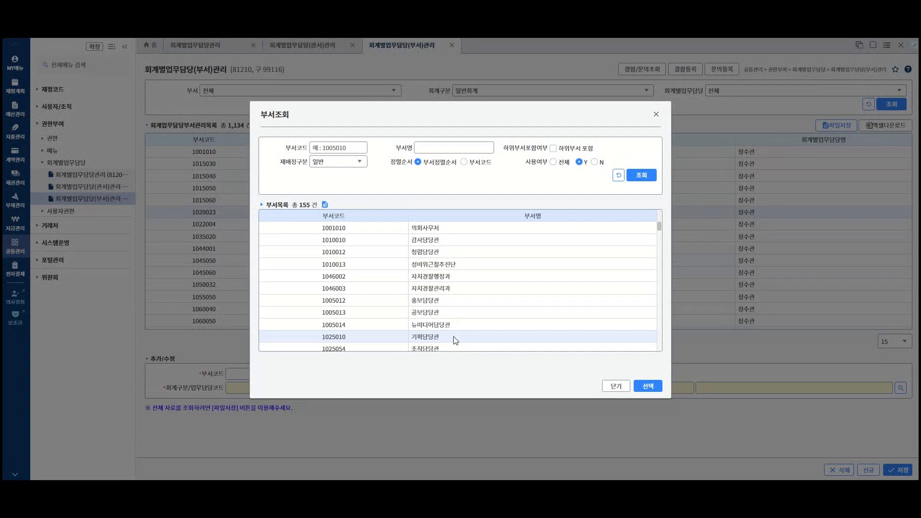
{"action": "left_click", "coordinate": [647, 388]}
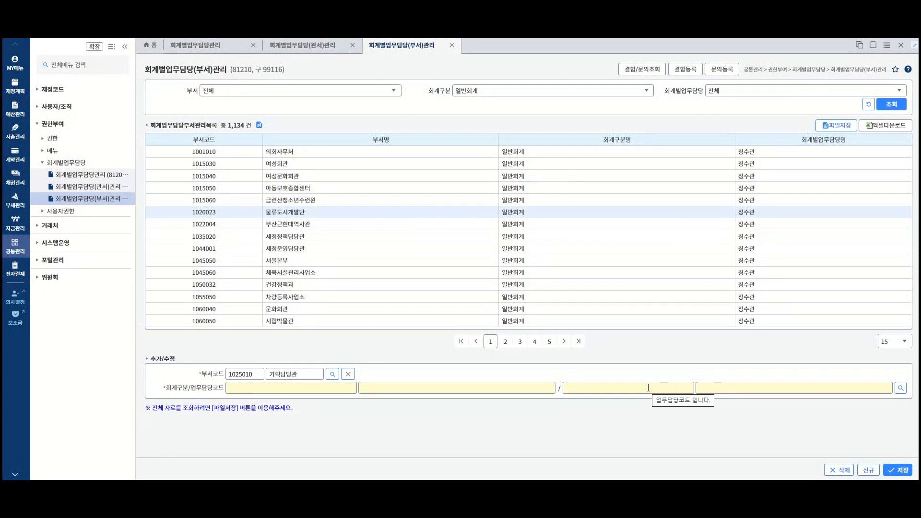
- Assign the 분임수입금출납원 duty (1014) under 일반회계 (100) to the department entry and save it
{"action": "left_click", "coordinate": [899, 388]}
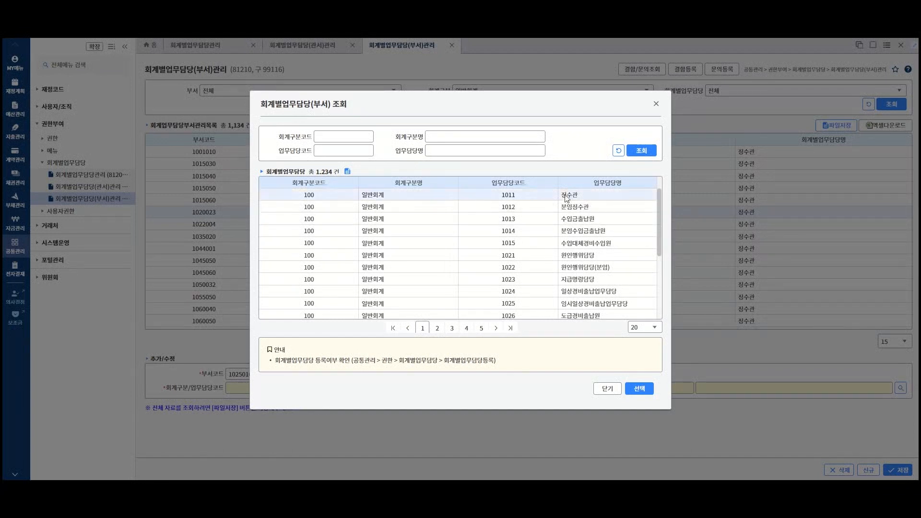
{"action": "left_click", "coordinate": [593, 231]}
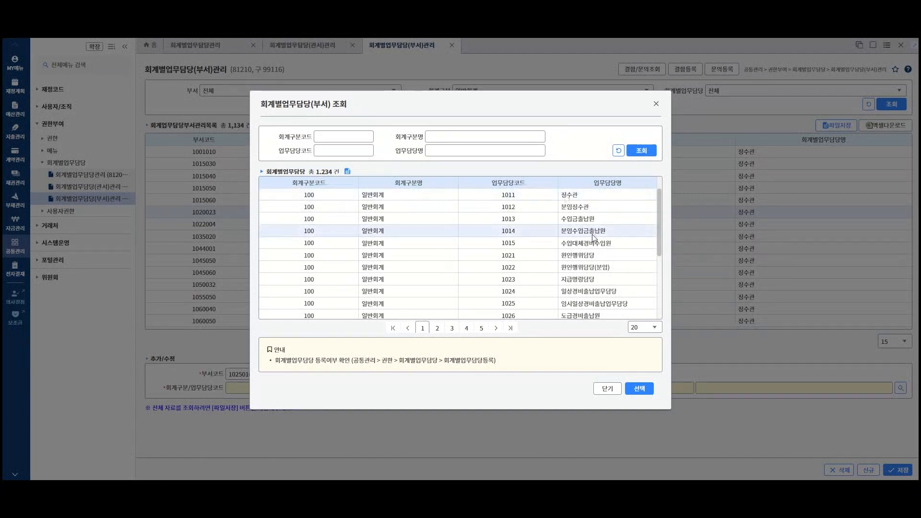
{"action": "left_click", "coordinate": [643, 389]}
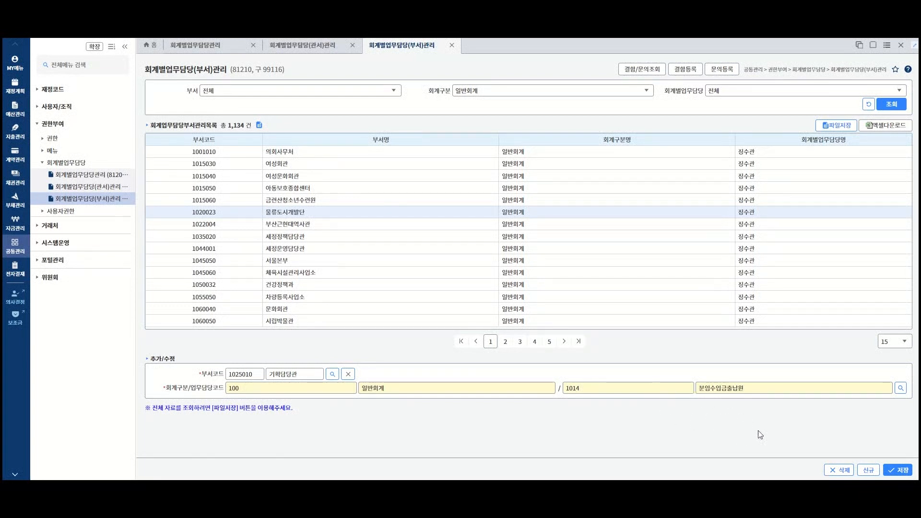
{"action": "left_click", "coordinate": [896, 472]}
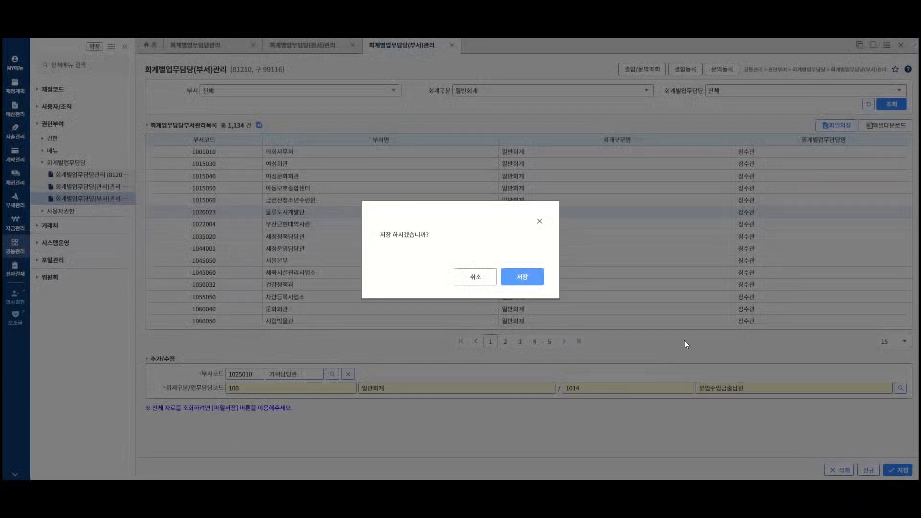
{"action": "left_click", "coordinate": [536, 277]}
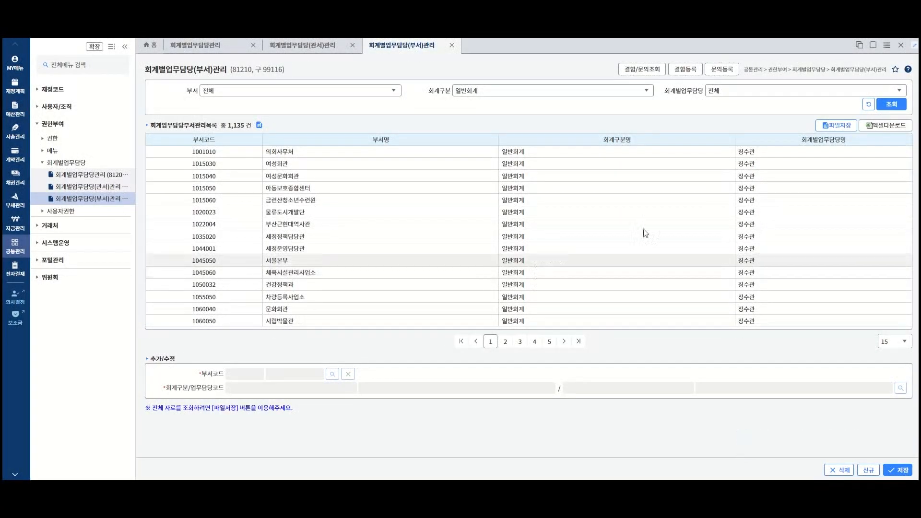
- Filter the department duty list by 기획담당관 and open its 분임수입금출납원 entry
{"action": "left_click", "coordinate": [897, 105]}
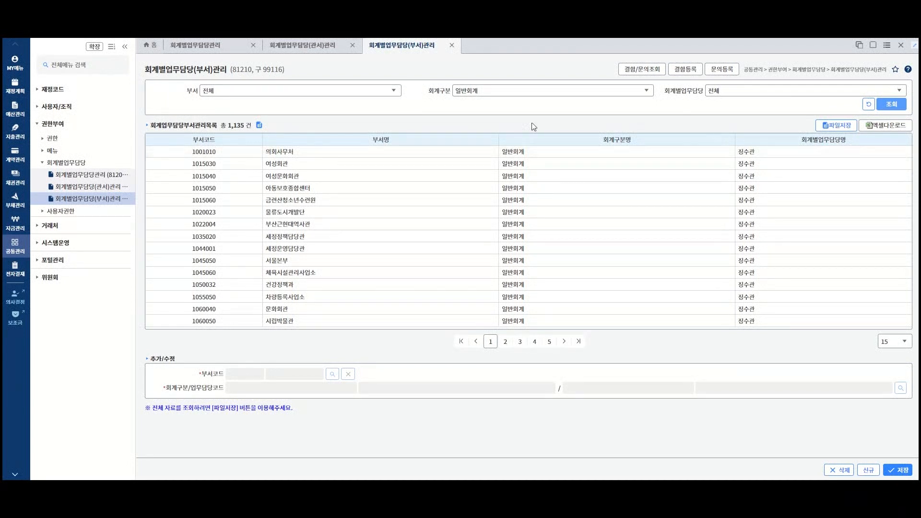
{"action": "left_click", "coordinate": [393, 91]}
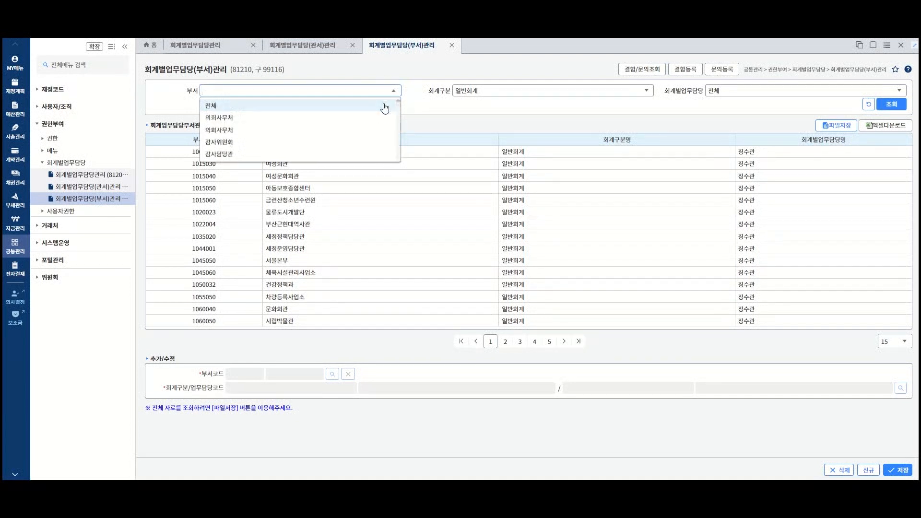
{"action": "type", "text": "기획"}
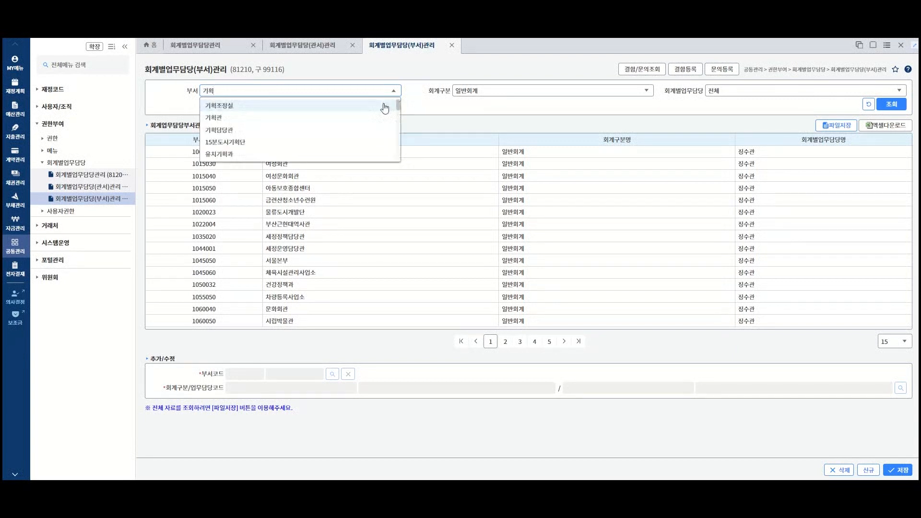
{"action": "left_click", "coordinate": [252, 132]}
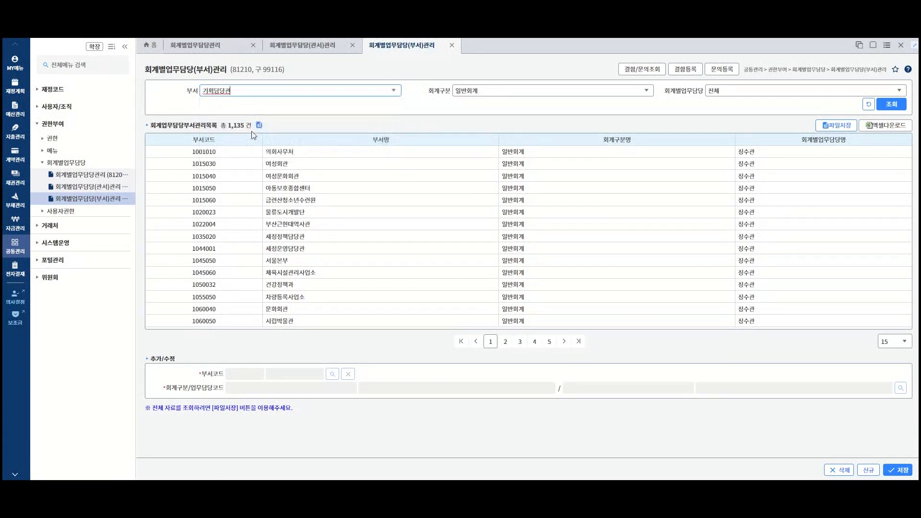
{"action": "left_click", "coordinate": [900, 105]}
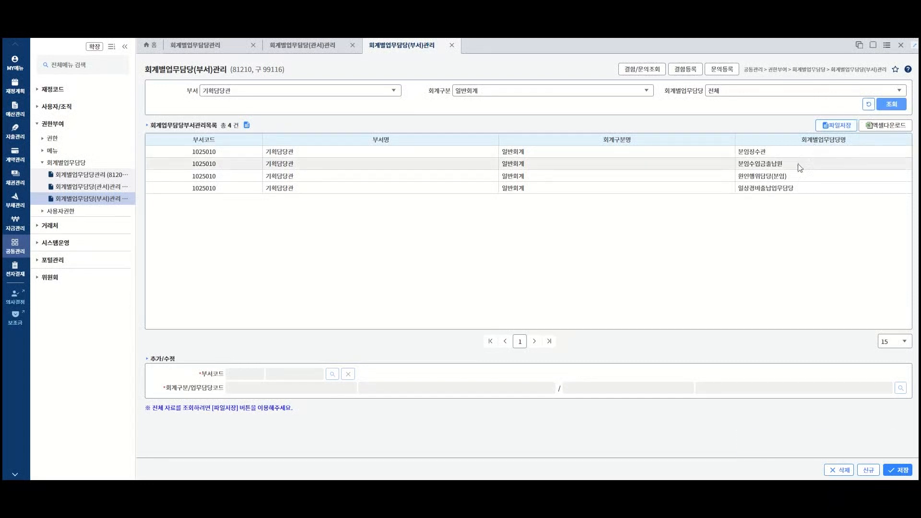
{"action": "left_click", "coordinate": [800, 168]}
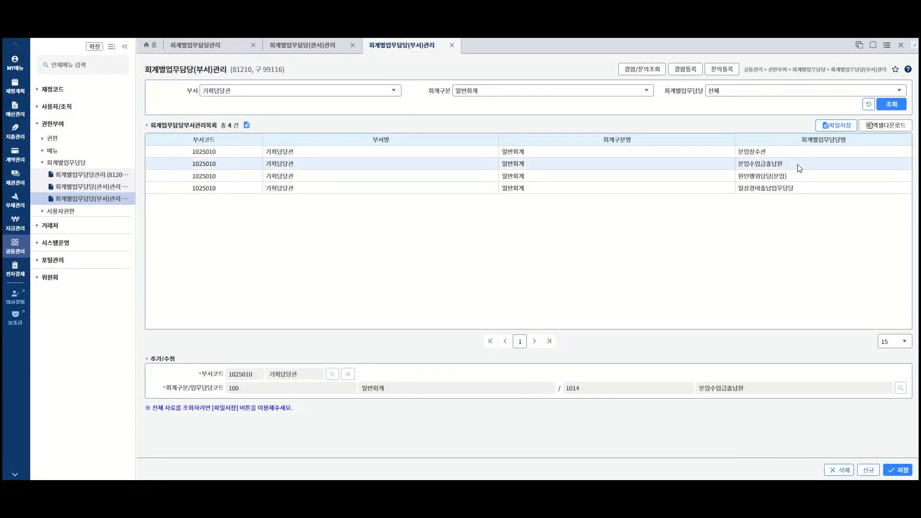